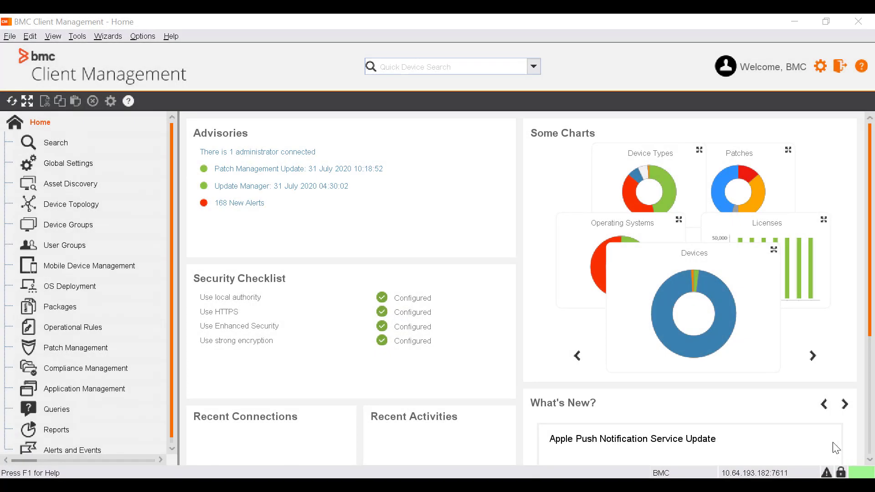
Open the Rollouts node under Global Settings and expand its members.
click(73, 165)
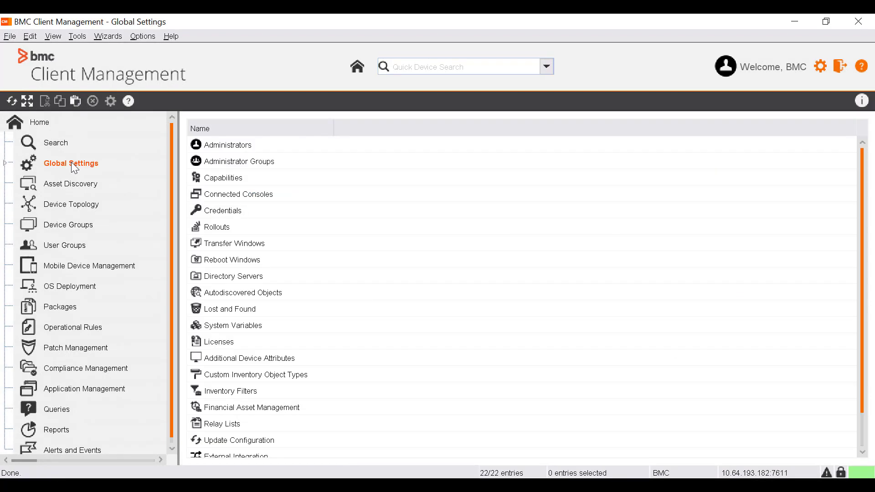
click(5, 163)
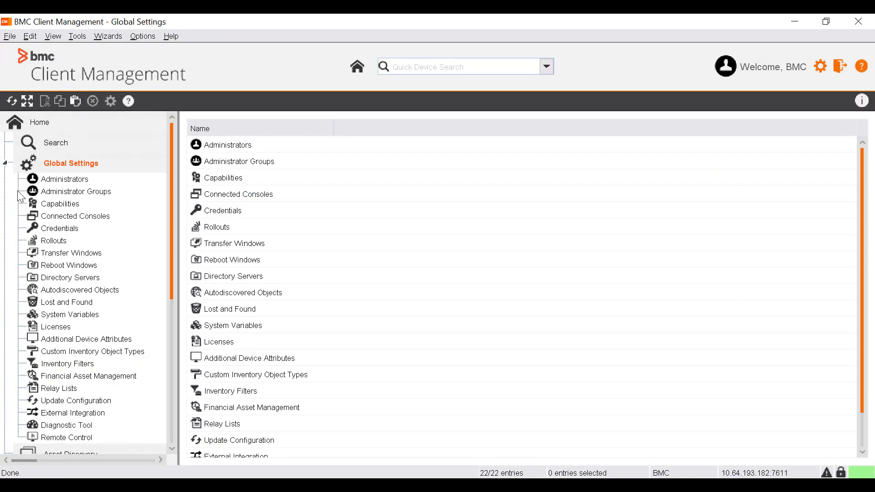
click(50, 242)
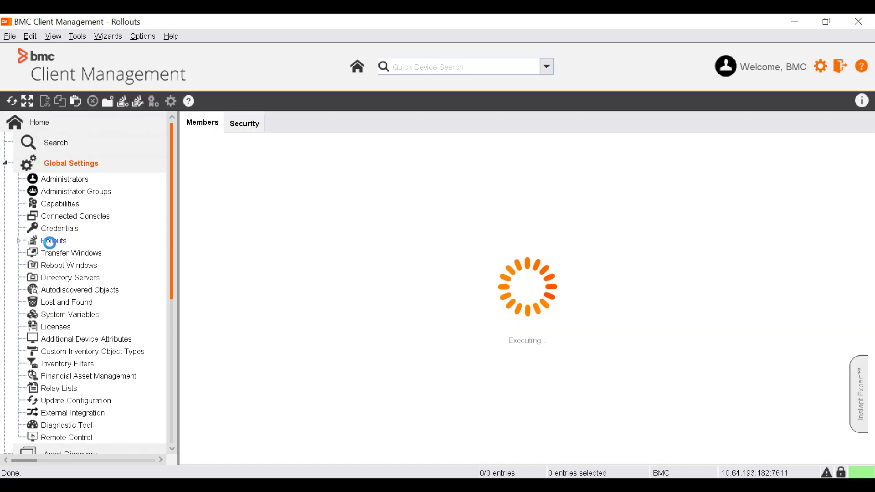
click(19, 241)
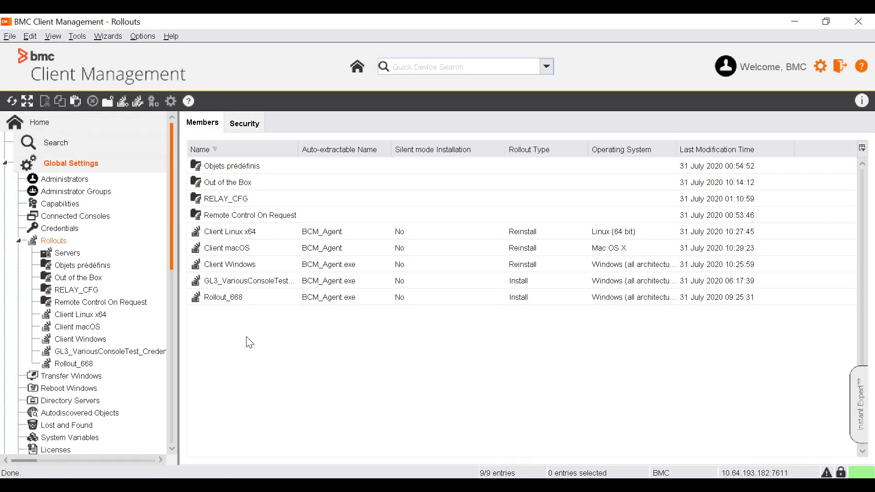
Create a rollout named "Remote Control 64 bit" with rollout type Remote Control and operating system Windows 2008/2008 R2/2012/2016/2019/7/8/10 (64 bit).
right_click(249, 343)
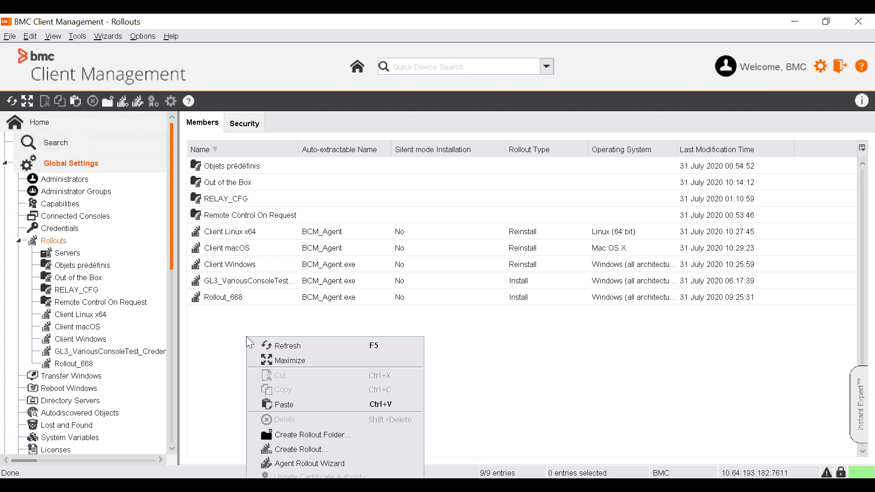
click(309, 450)
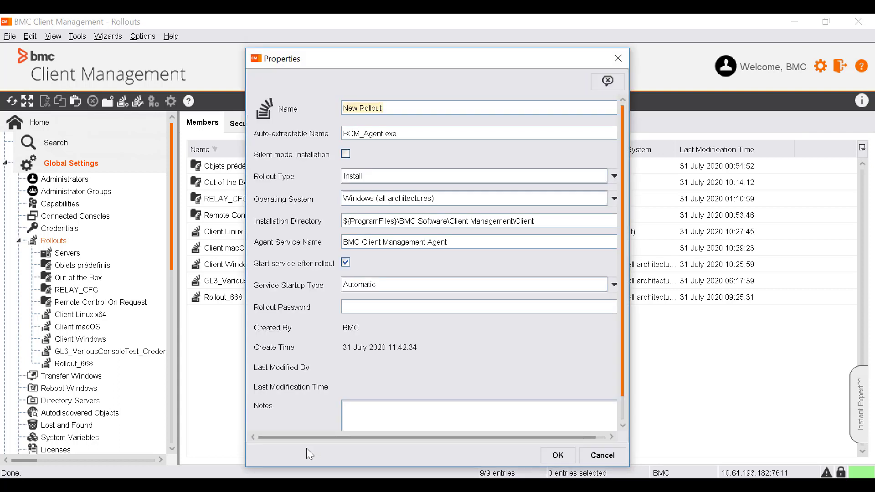
text(Remote Control 64)
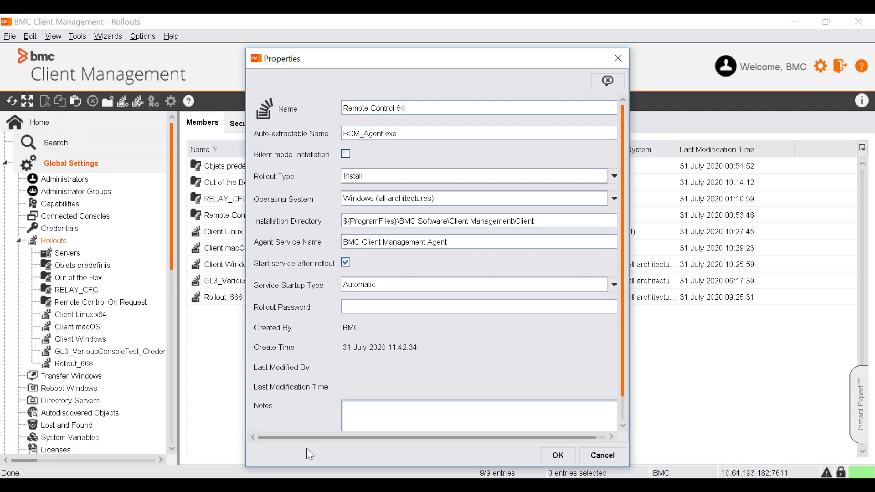
text( bit)
click(467, 180)
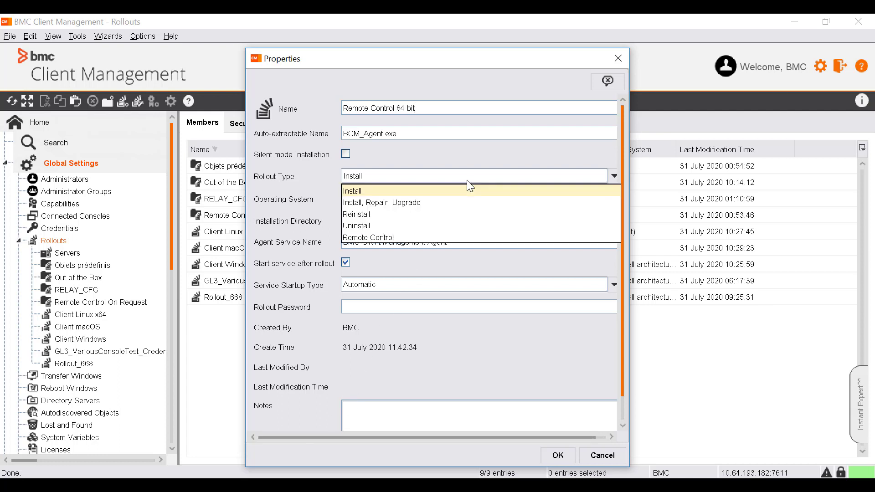
click(376, 237)
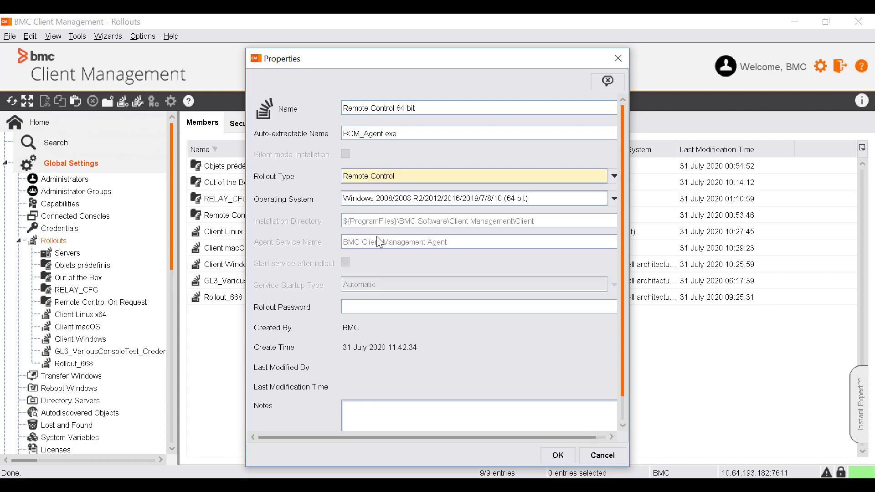
click(605, 198)
click(518, 225)
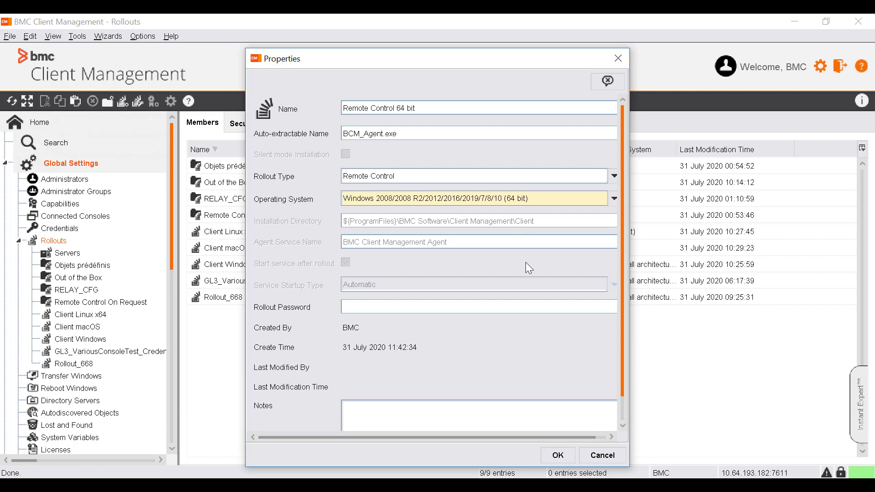
click(563, 456)
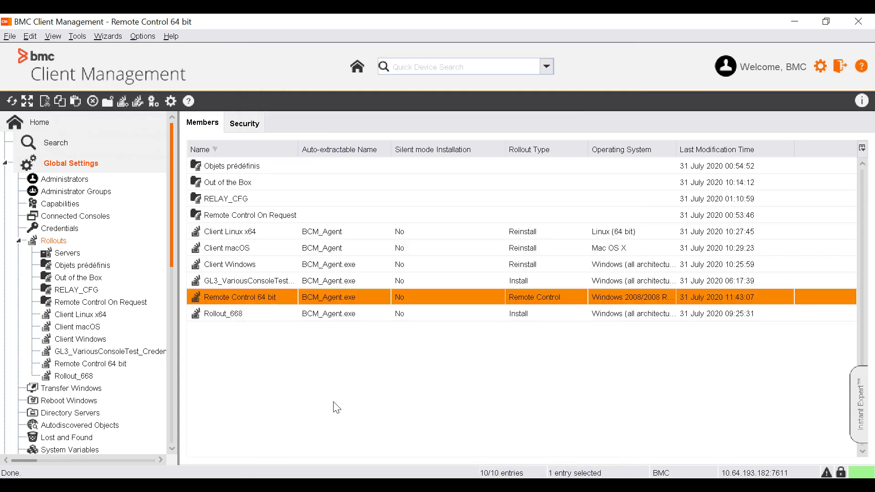
Expand the Remote Control 64 bit rollout and open its Servers node.
click(114, 365)
click(32, 363)
scroll(36, 364, down, 2)
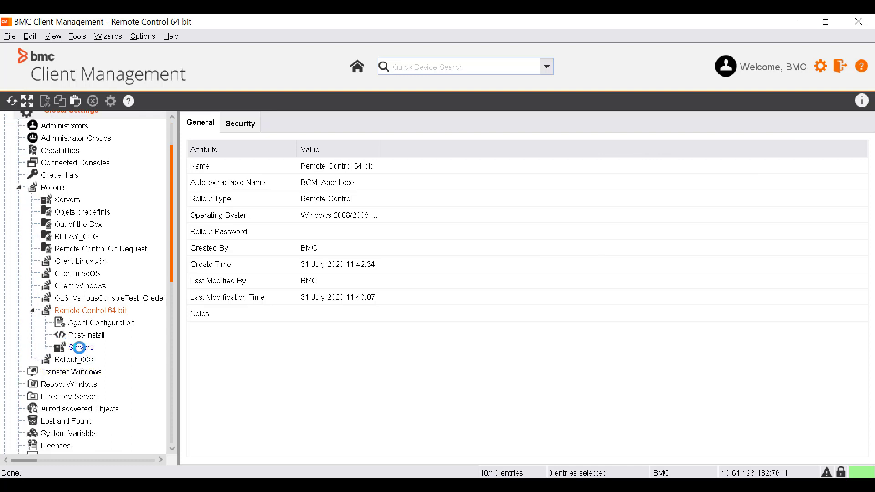
click(80, 348)
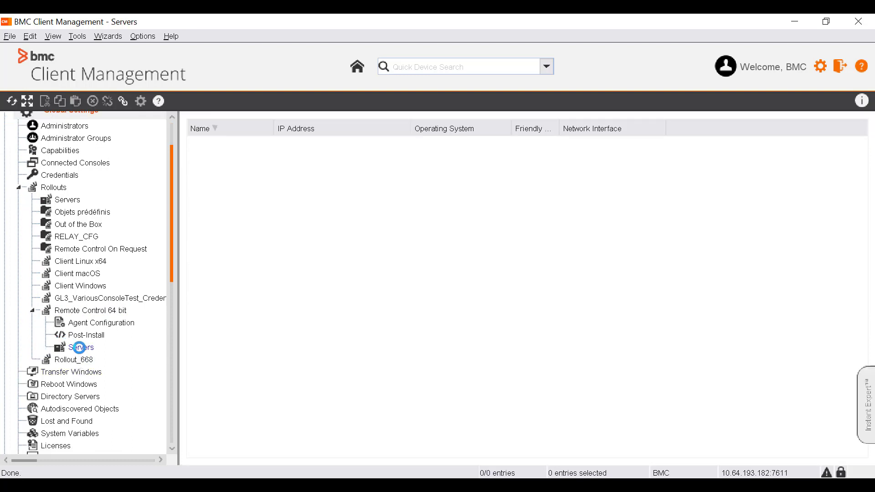
Assign QACENTER-SRV2 as rollout server, choosing it from the list of all servers and keeping the proposed network interface and friendly name.
right_click(262, 197)
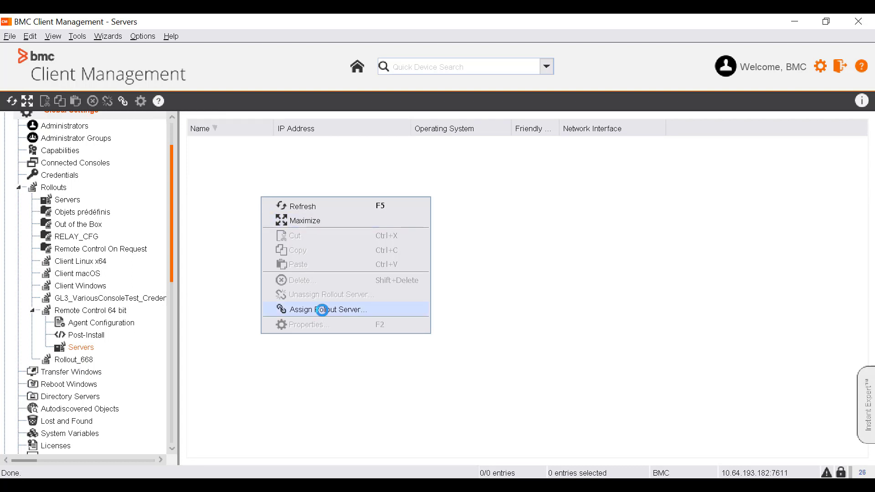
click(322, 311)
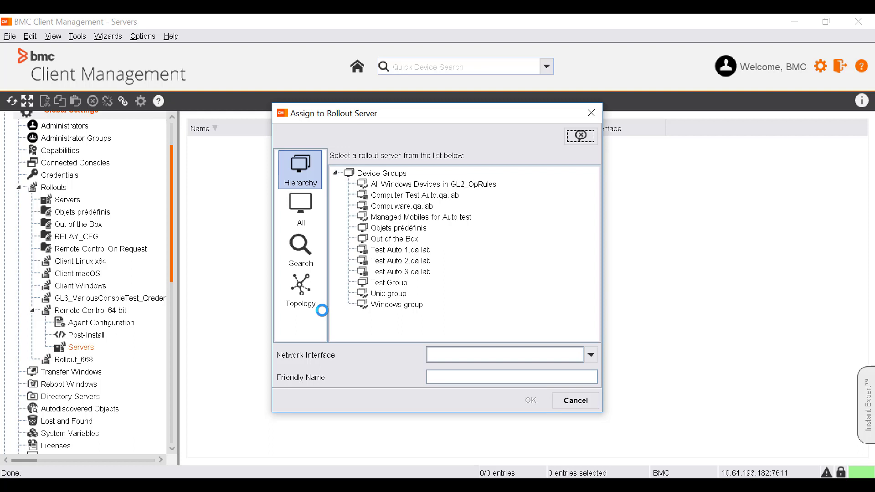
click(297, 209)
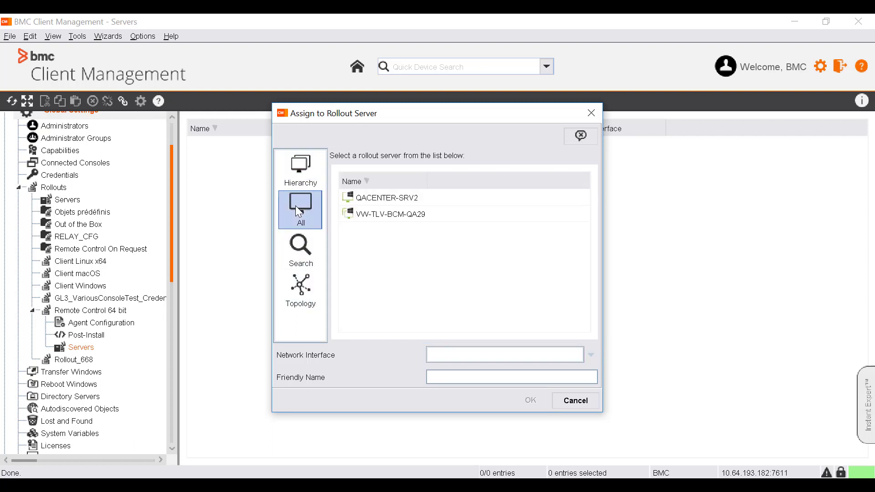
click(381, 202)
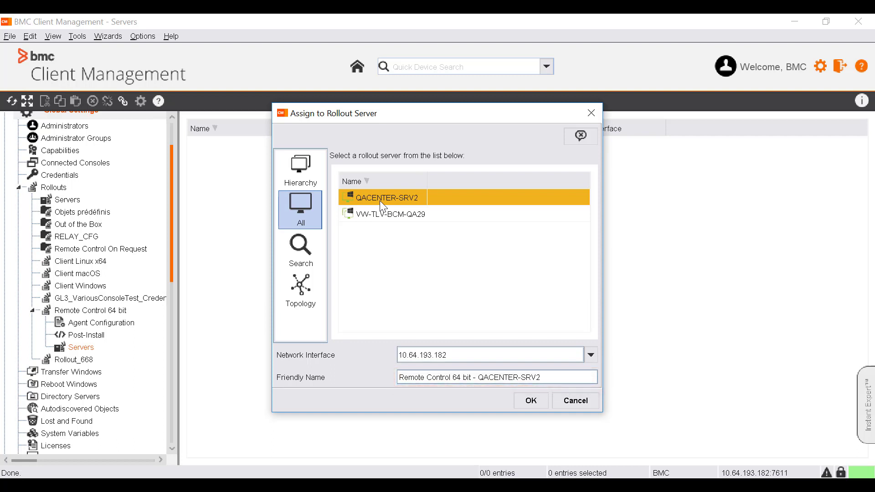
double_click(383, 207)
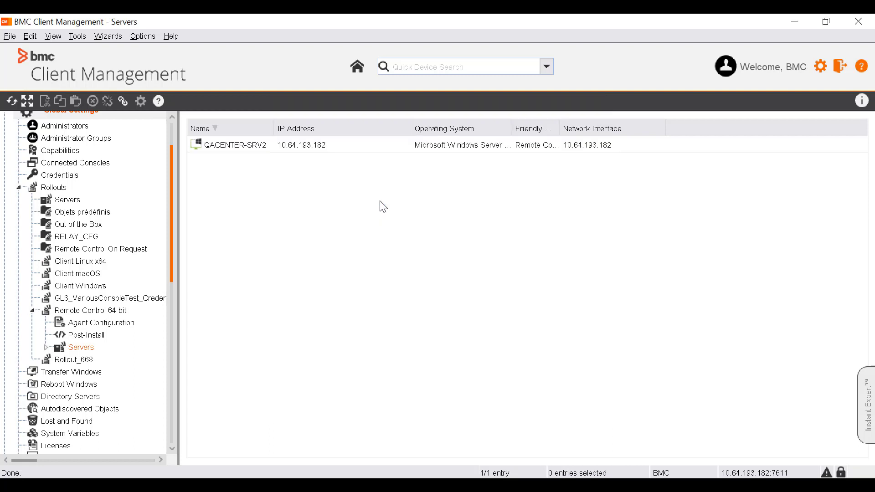
Generate the rollout package for the QACENTER-SRV2 assignment under the rollout's servers.
right_click(85, 348)
click(109, 356)
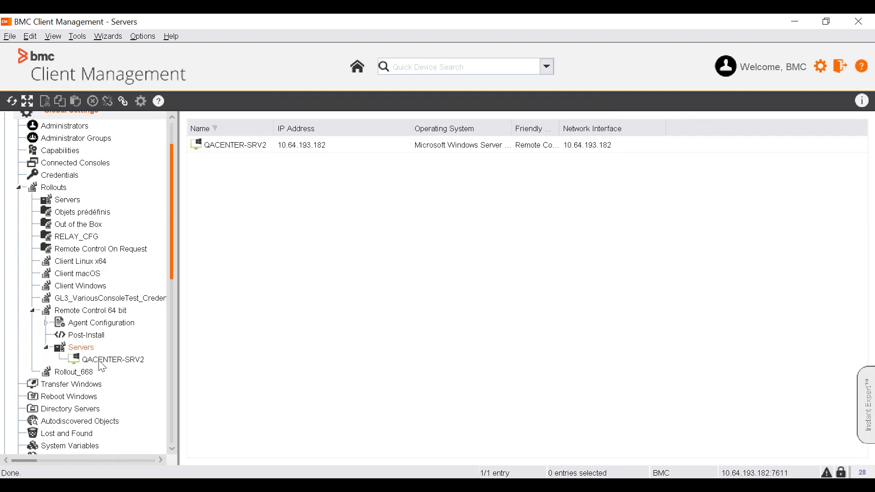
click(107, 360)
click(253, 141)
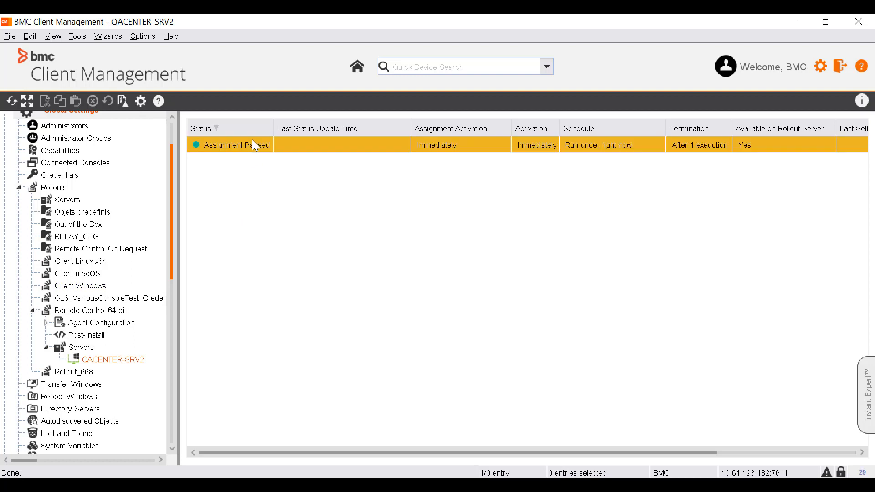
right_click(251, 145)
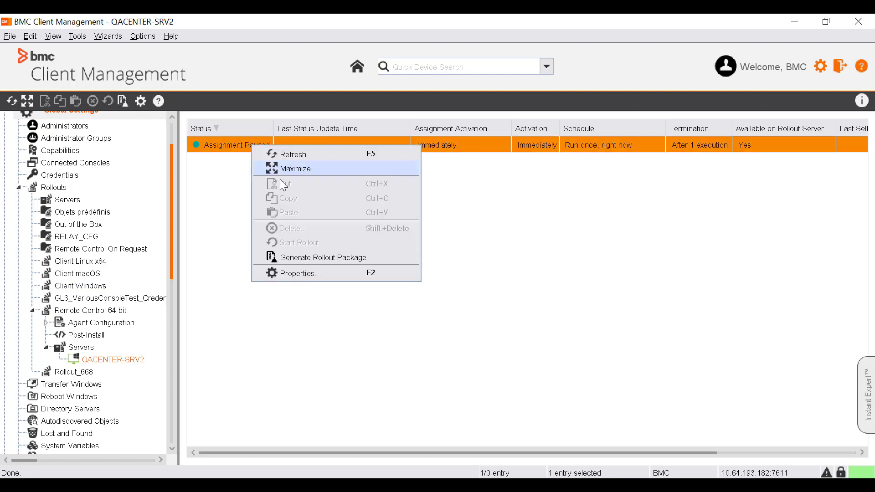
click(327, 258)
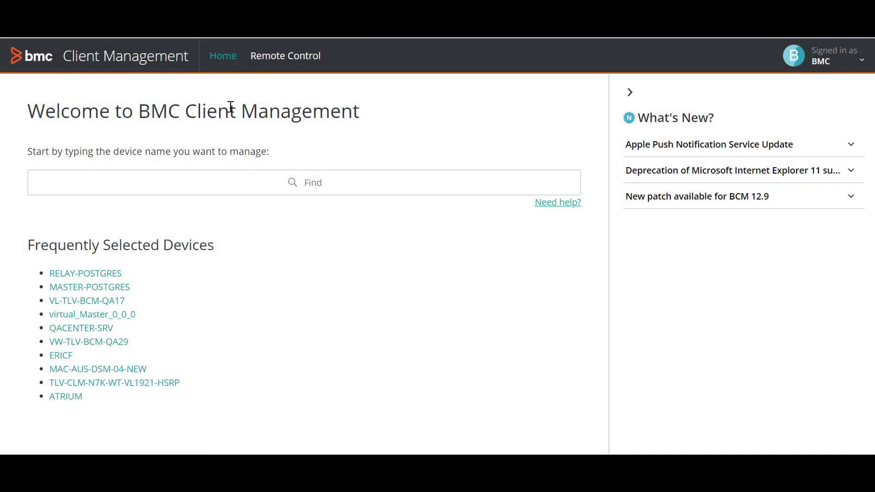
In the web console, generate a Remote Control on Request session for 64 bit Windows with the package "Windows 64 bits - Master Server".
click(95, 328)
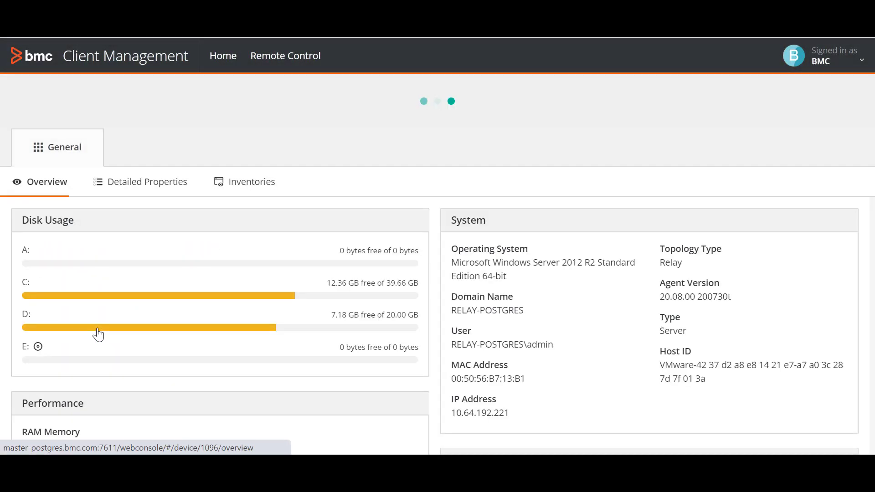
click(306, 56)
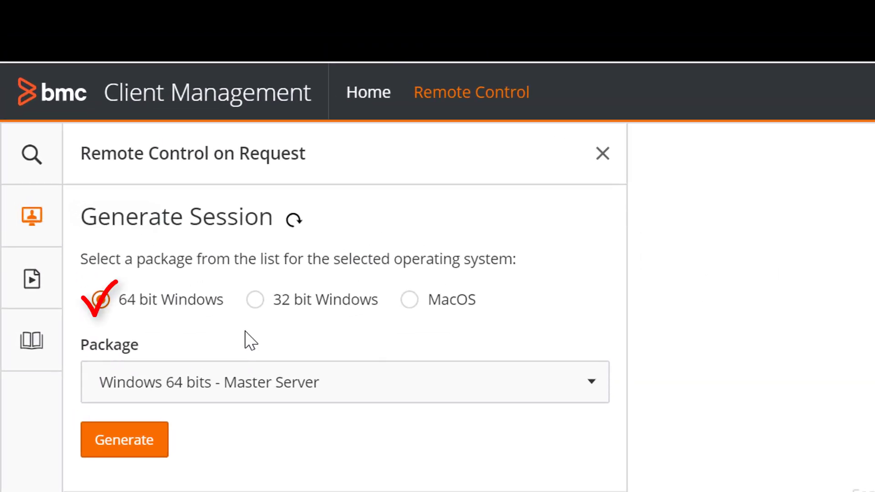
click(348, 384)
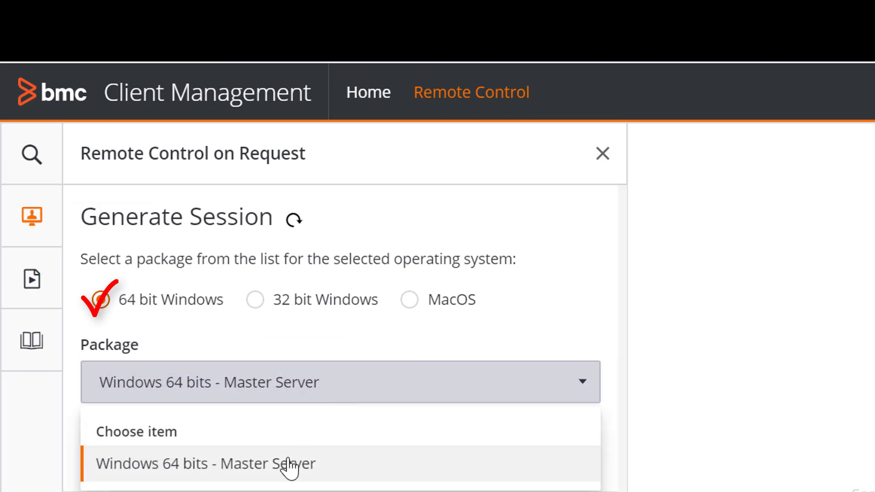
click(288, 464)
click(146, 449)
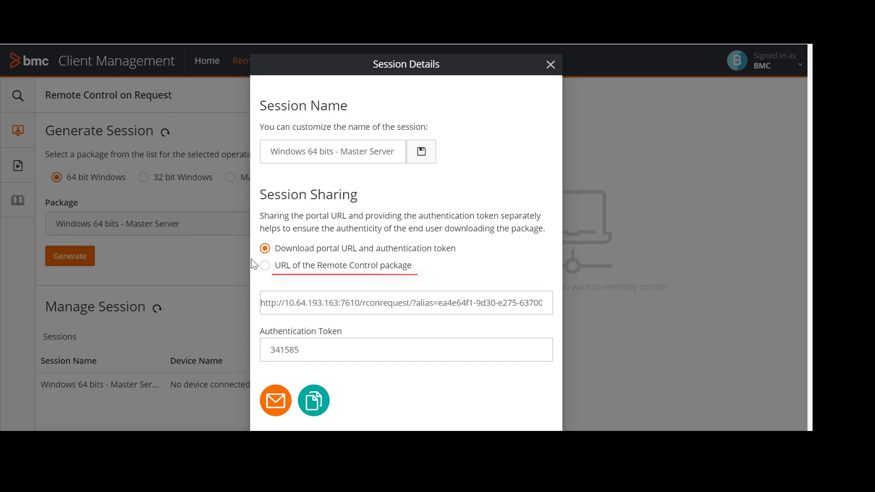
Switch session sharing to the URL of the Remote Control package, copy that URL and close the session details.
click(263, 266)
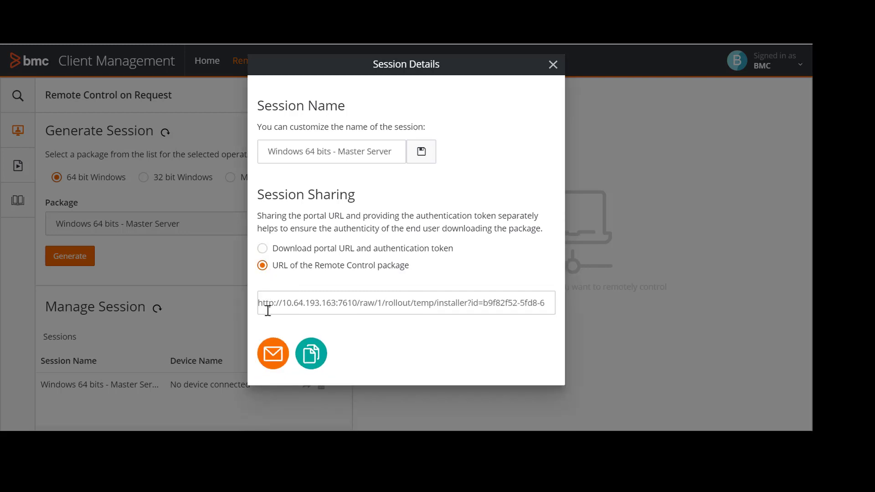
click(311, 354)
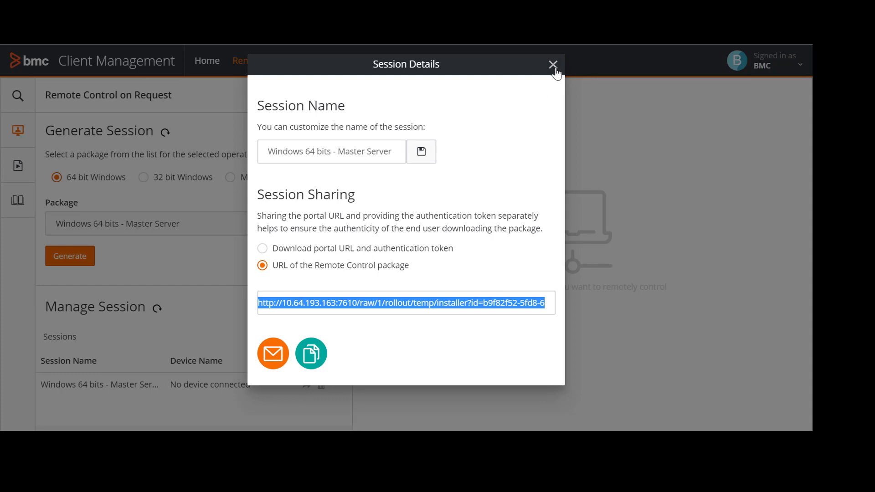
click(556, 69)
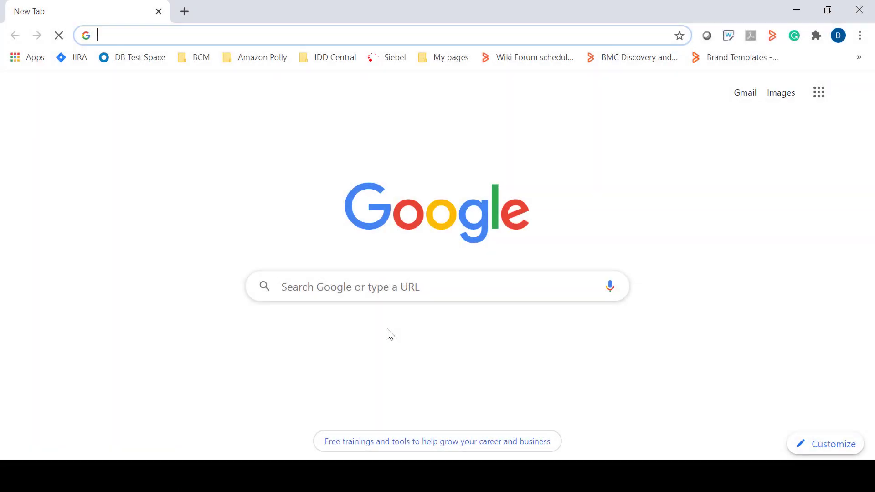
In Chrome, download the agent installer from the copied package URL and run it, overriding the SmartScreen block.
key(ctrl+v)
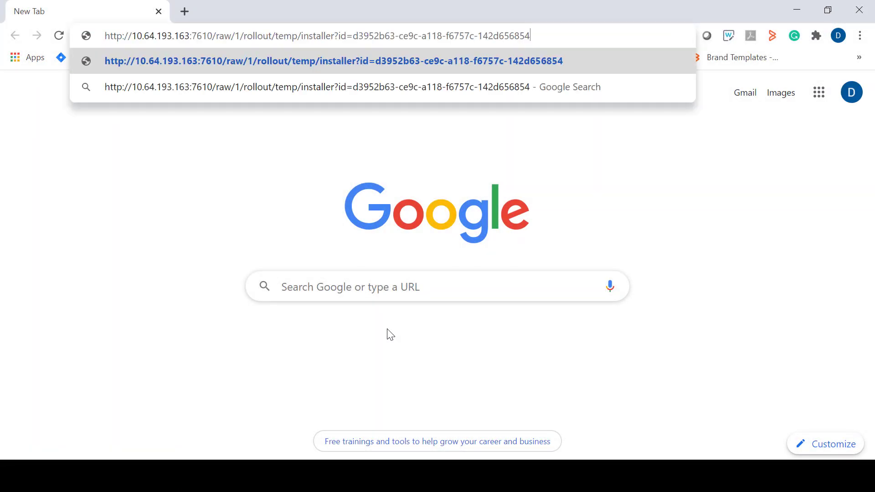
key(Return)
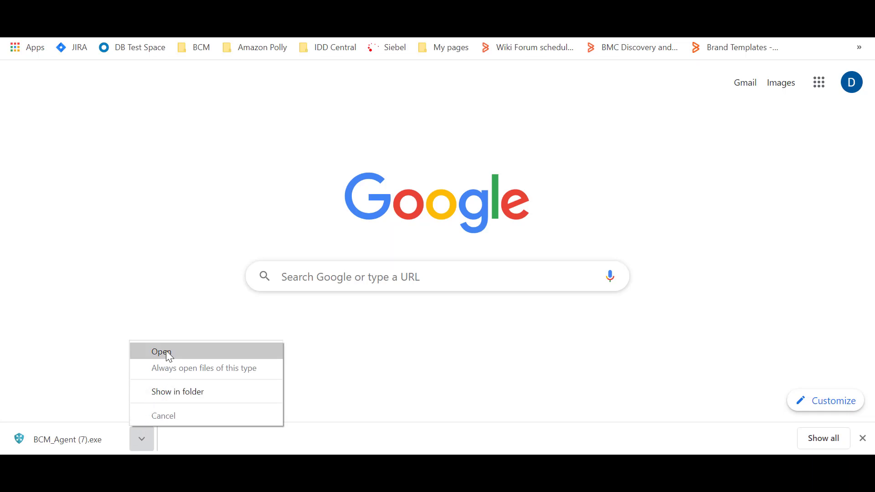
click(167, 354)
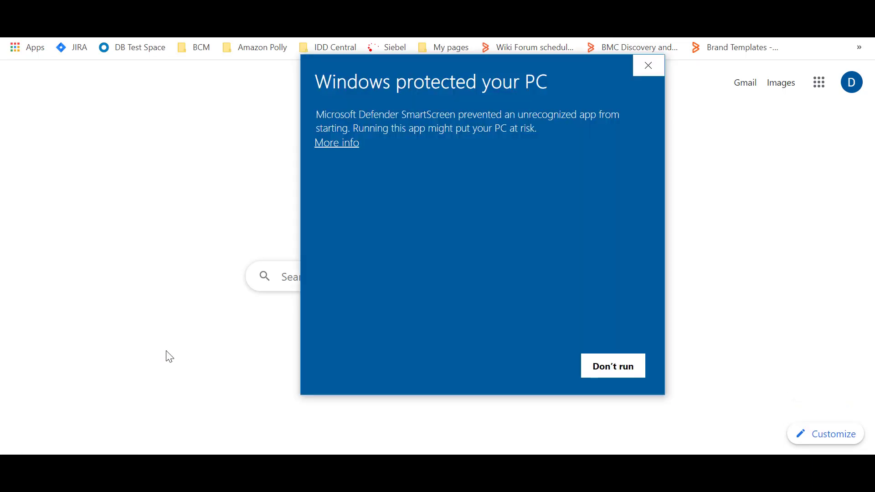
click(329, 145)
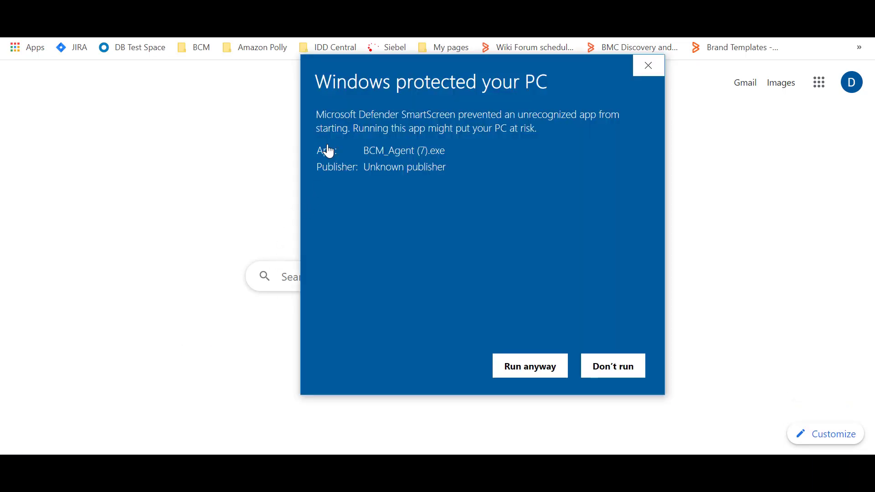
click(545, 367)
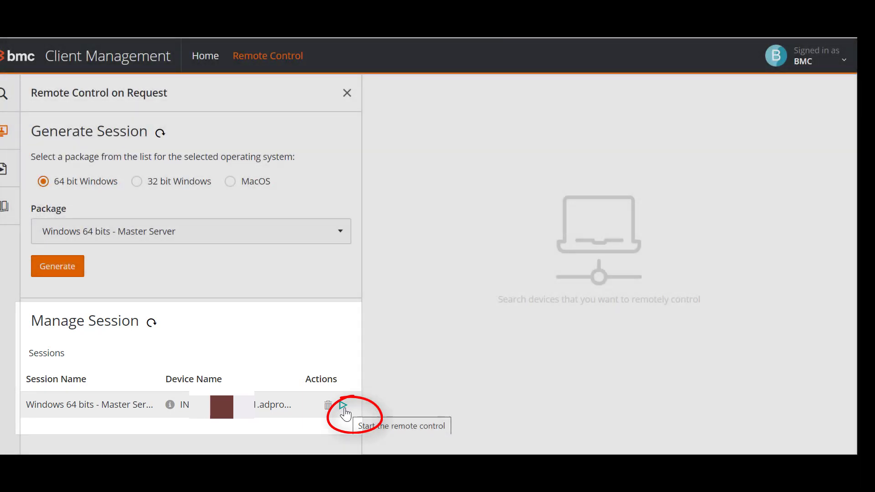
Back in the web console, start remote control of the device connected to the "Windows 64 bits - Master Server" session.
click(344, 409)
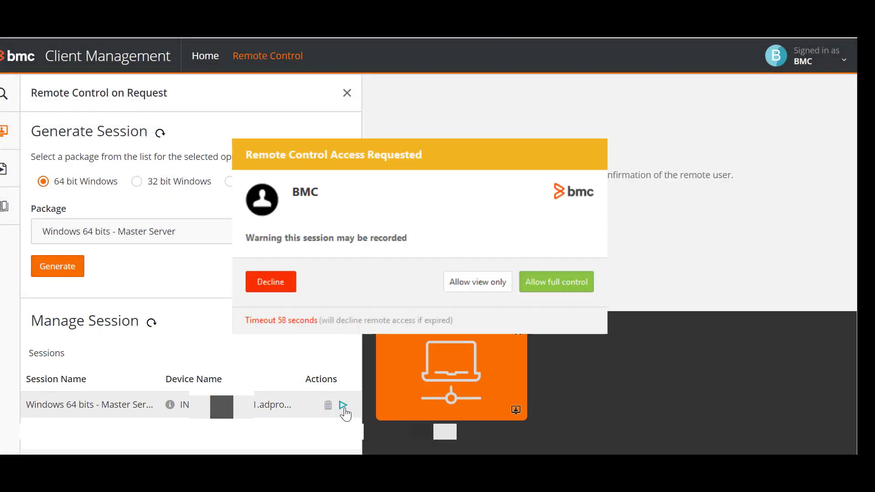
Allow full control on the remote access request and close the Remote Control on Request pane.
click(556, 284)
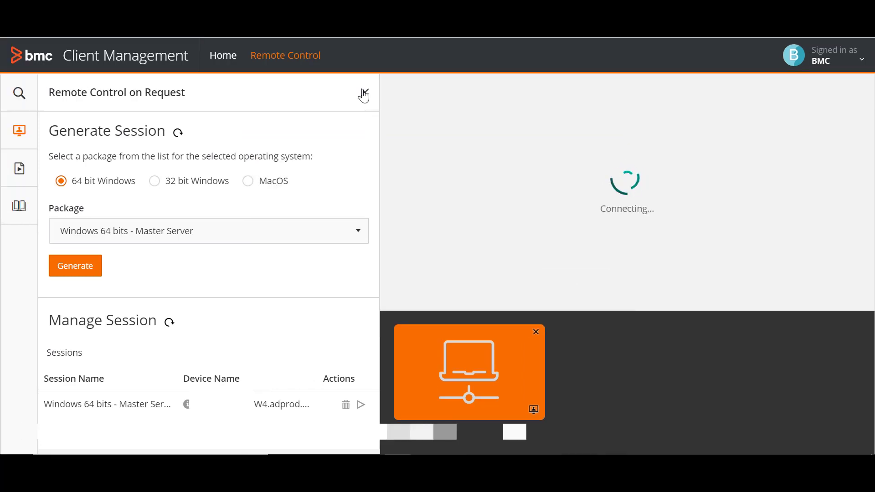
click(346, 92)
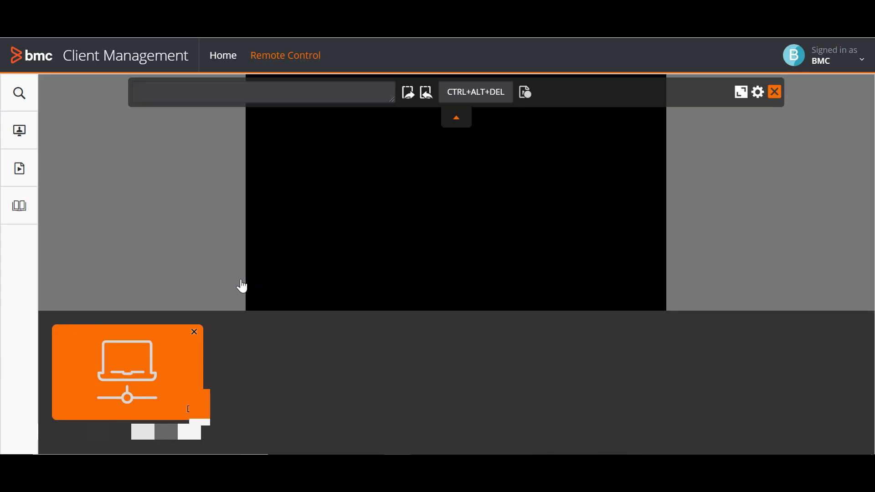
On the remote device, open a File Explorer window and display the contents of the Windows (C:) drive.
right_click(388, 305)
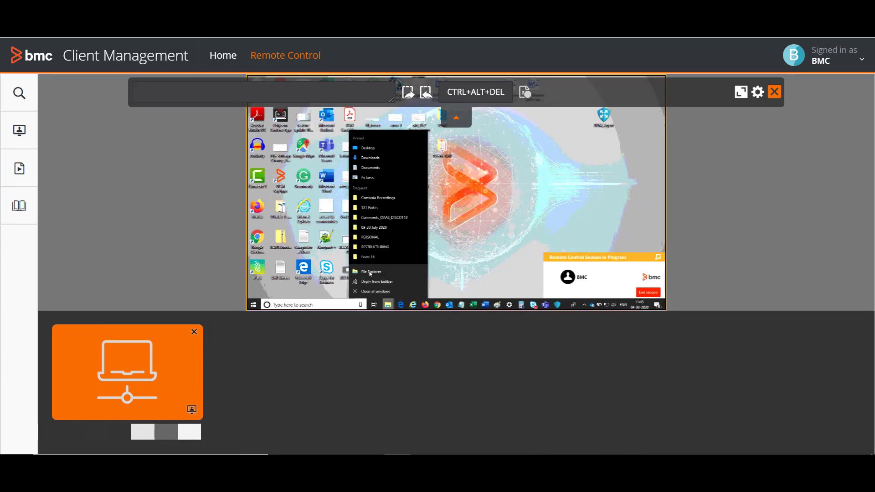
click(370, 272)
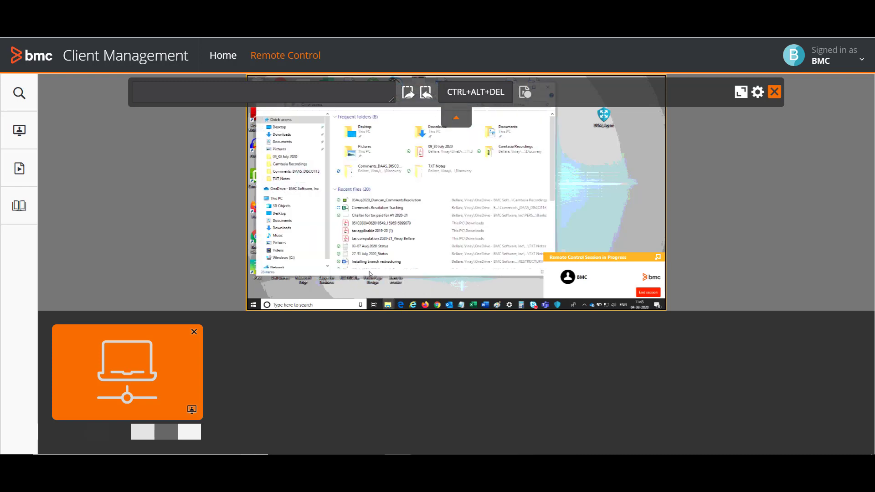
click(280, 259)
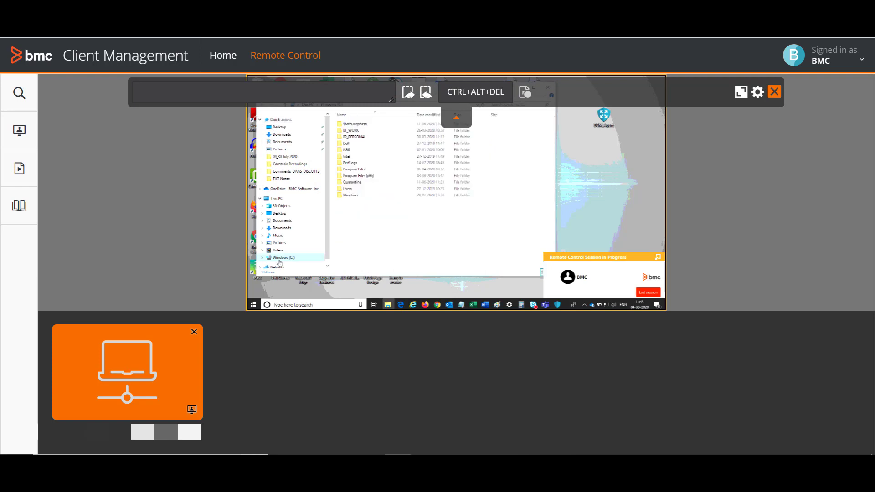
Record the remote session while browsing from Program Files through BMC Software and FootPrints Asset Core to the Client folder, and stop recording.
click(524, 95)
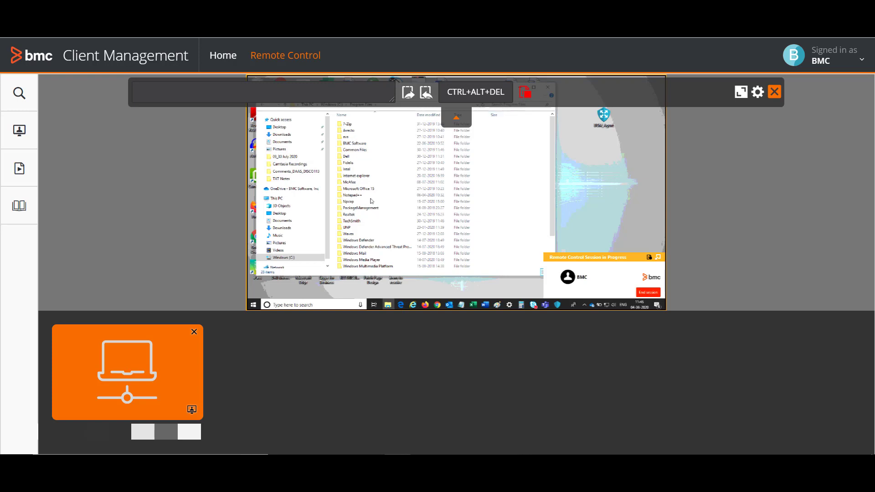
double_click(359, 145)
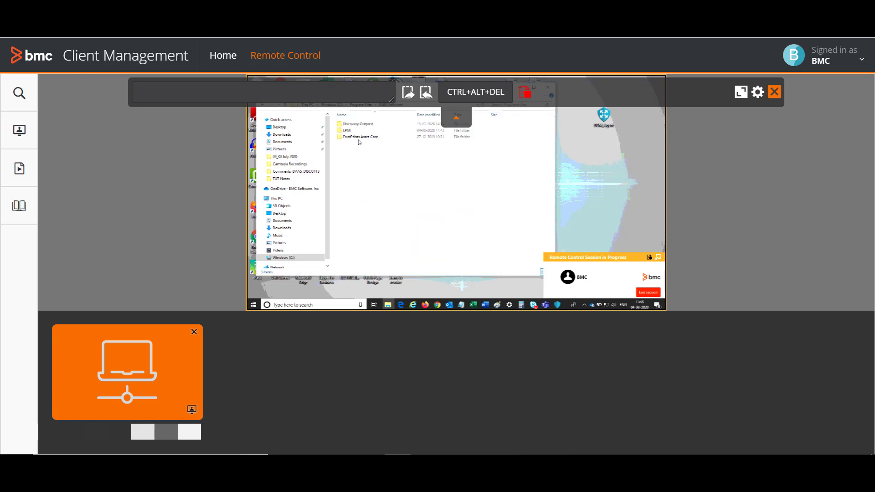
double_click(358, 140)
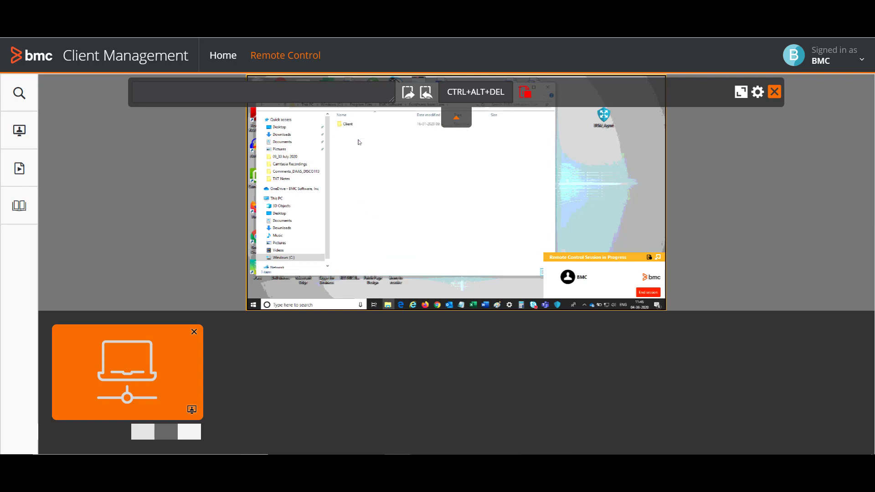
double_click(346, 128)
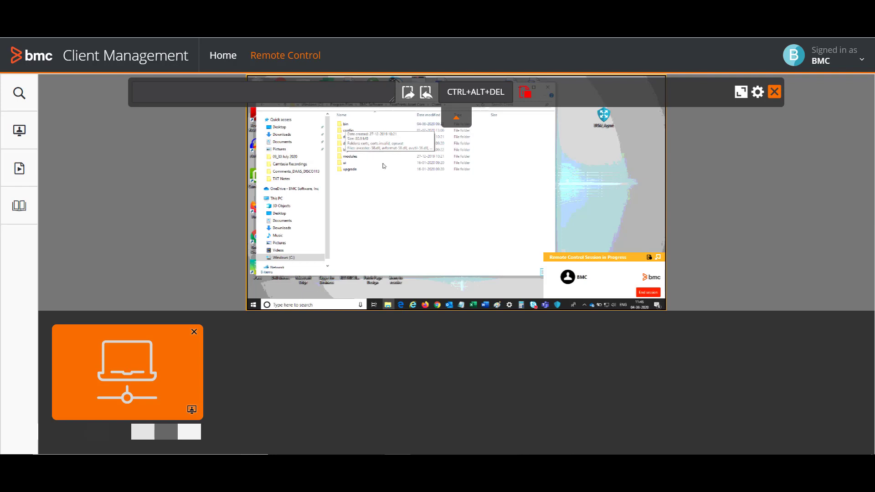
click(526, 94)
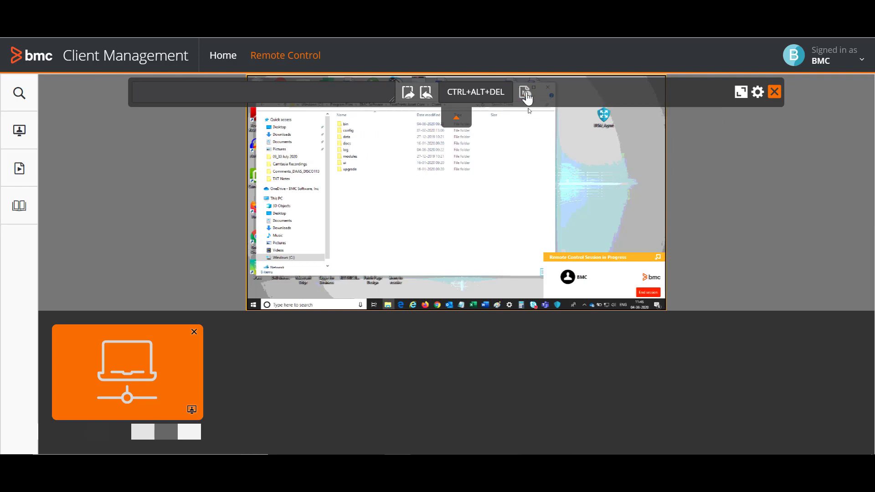
End the remote control session and review the on-request sessions and the available recordings in the console.
click(774, 94)
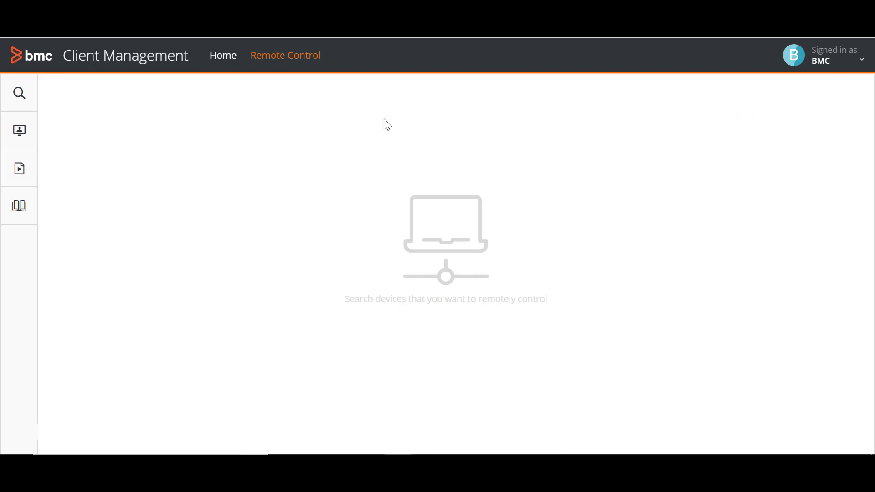
click(21, 136)
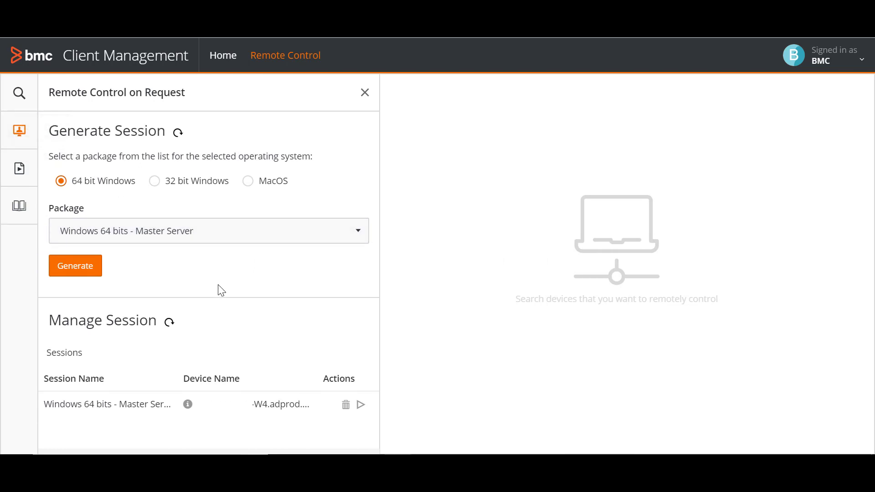
click(23, 176)
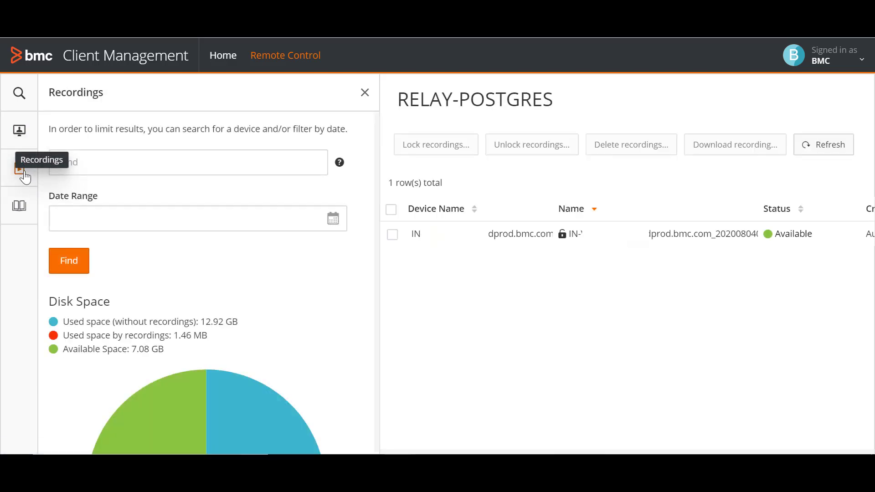